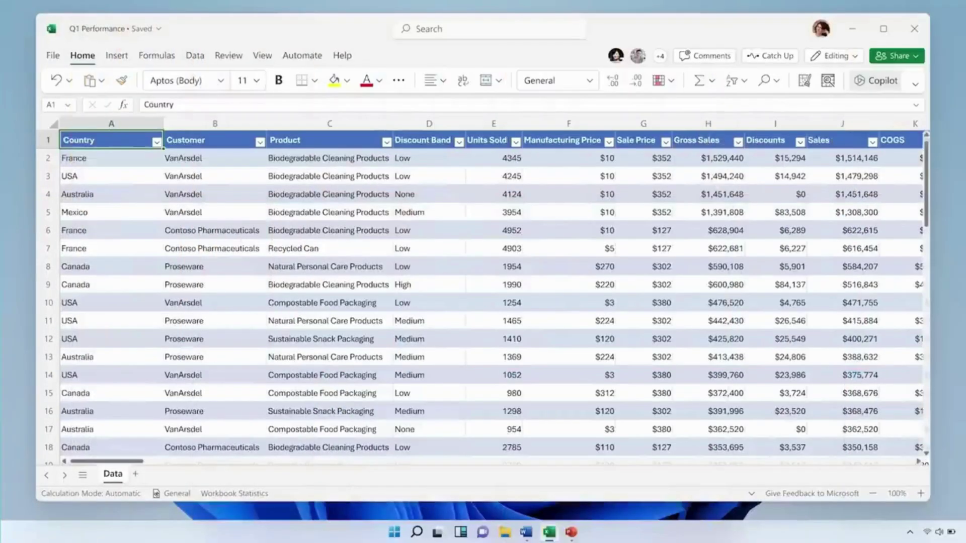
- Ask Copilot in the Q1 Performance workbook to "Analyze this quarter's business results and summarize three key trends"
left_click(875, 80)
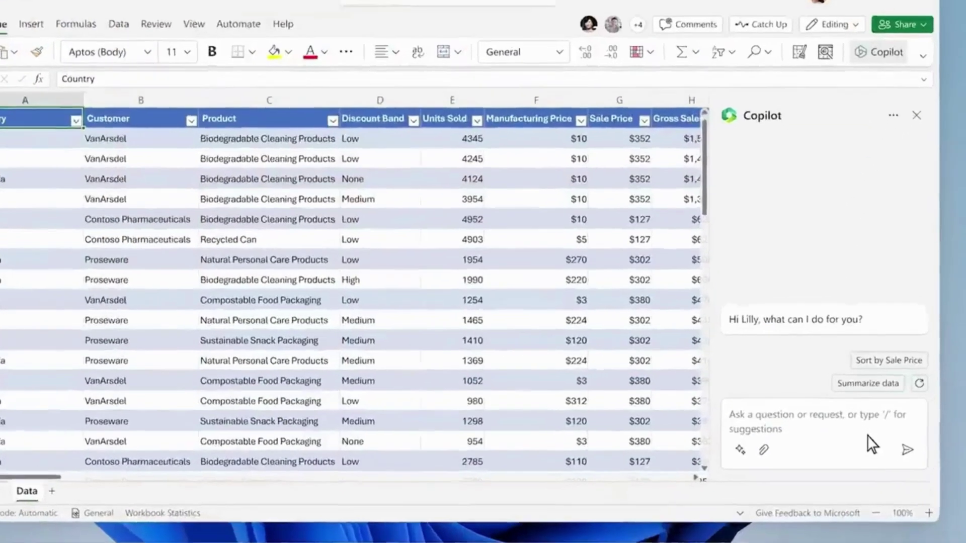
type("Anal")
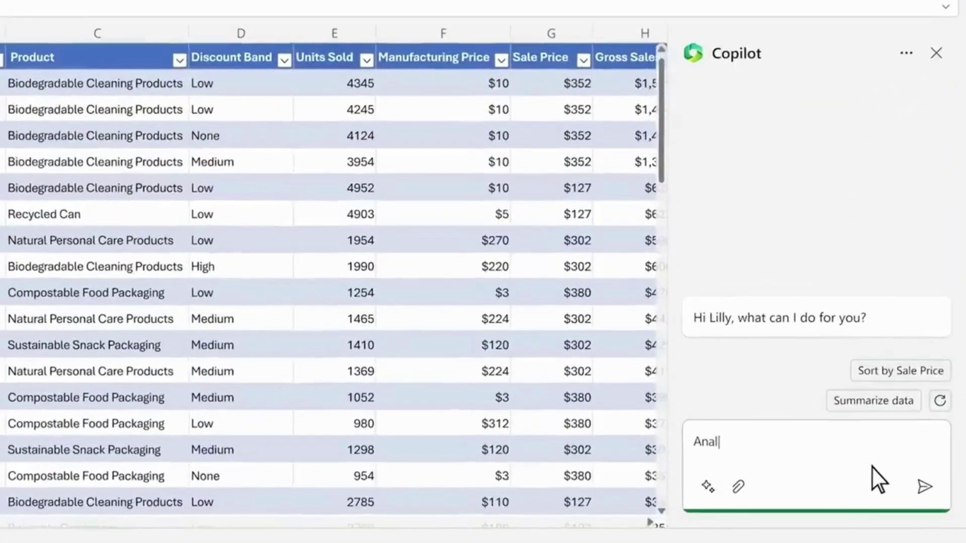
type("yze this quarter's business results and summarize th")
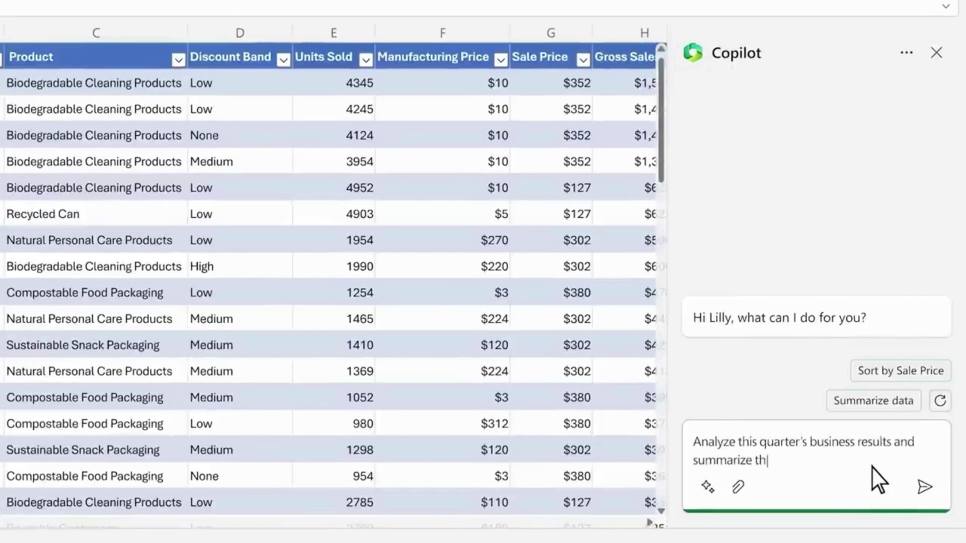
type("ree key trends")
left_click(922, 487)
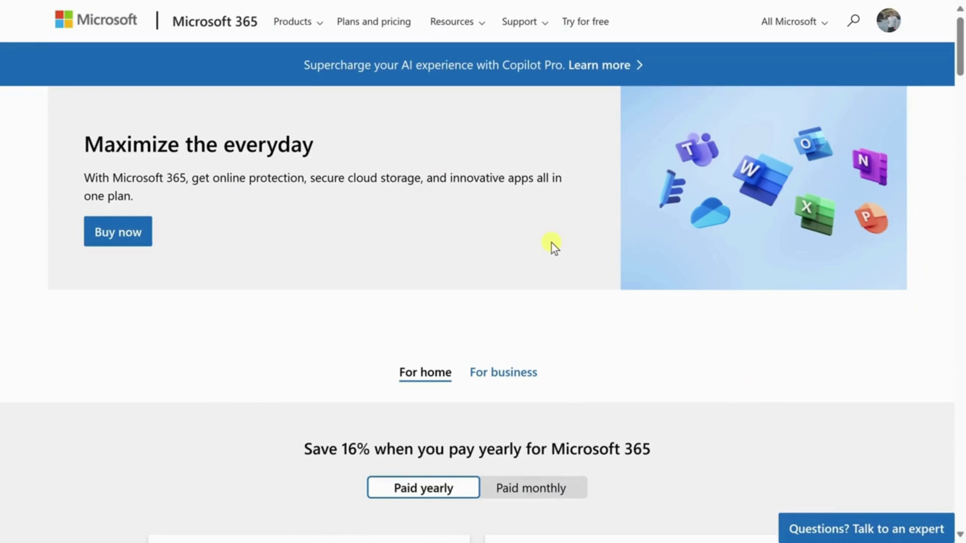
- Review the Microsoft 365 home plans and the Copilot Pro pricing and features on the Microsoft website
scroll(549, 242, "down", 8)
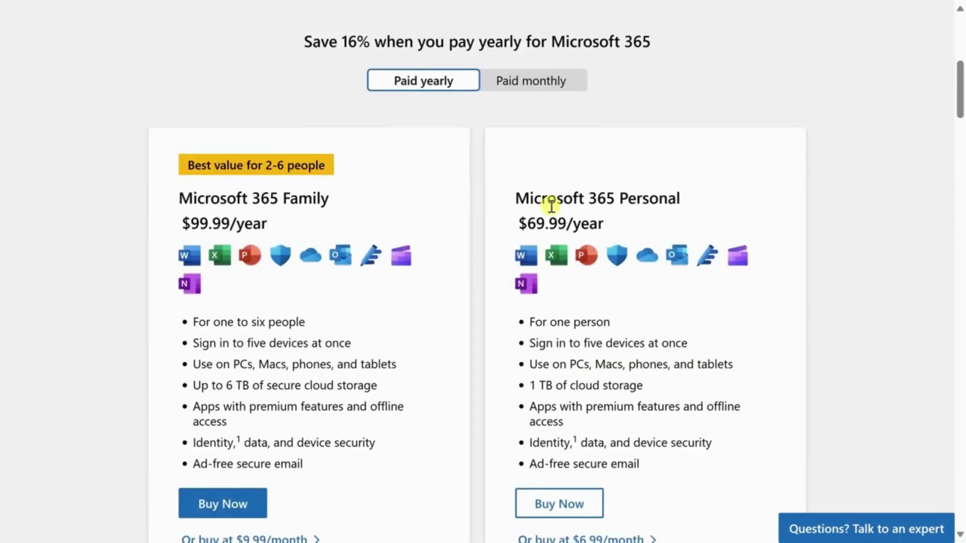
scroll(551, 205, "down", 2)
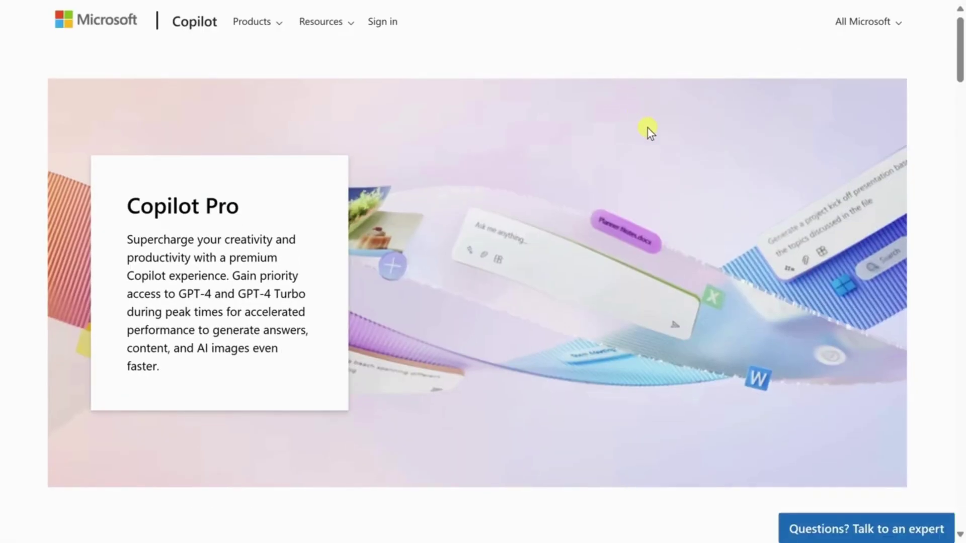
scroll(648, 128, "down", 10)
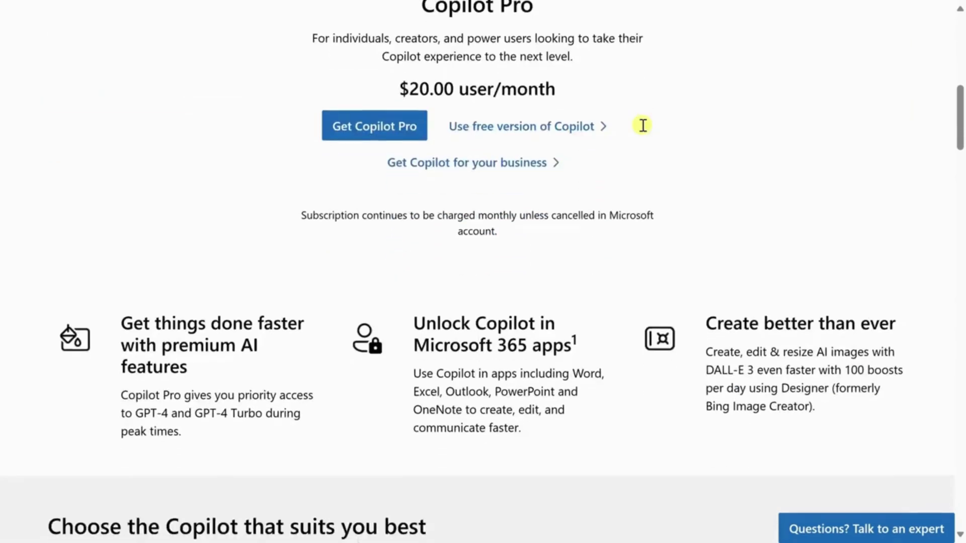
scroll(642, 126, "down", 2)
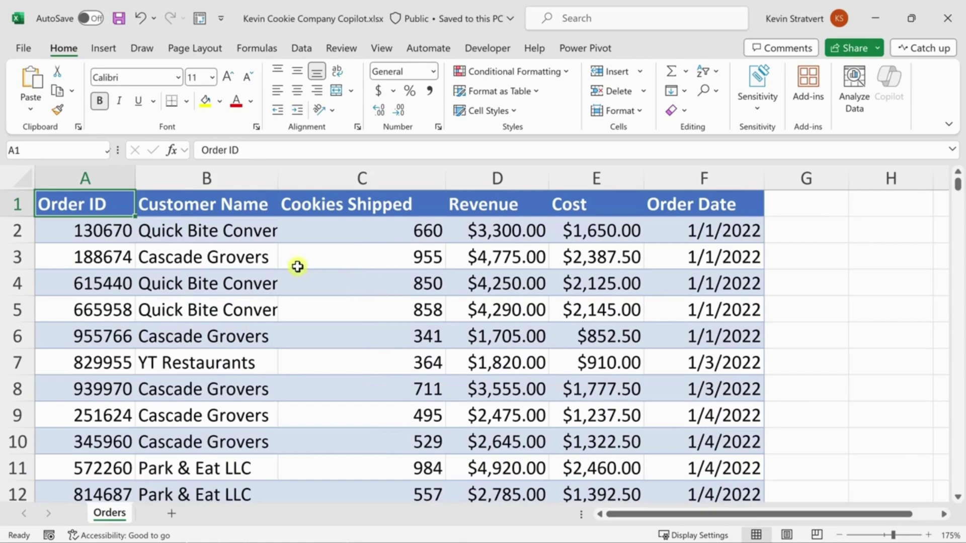
- Save the Kevin Cookie Company Copilot workbook to OneDrive in Excel Workbook (*.xlsx) format
left_click(65, 48)
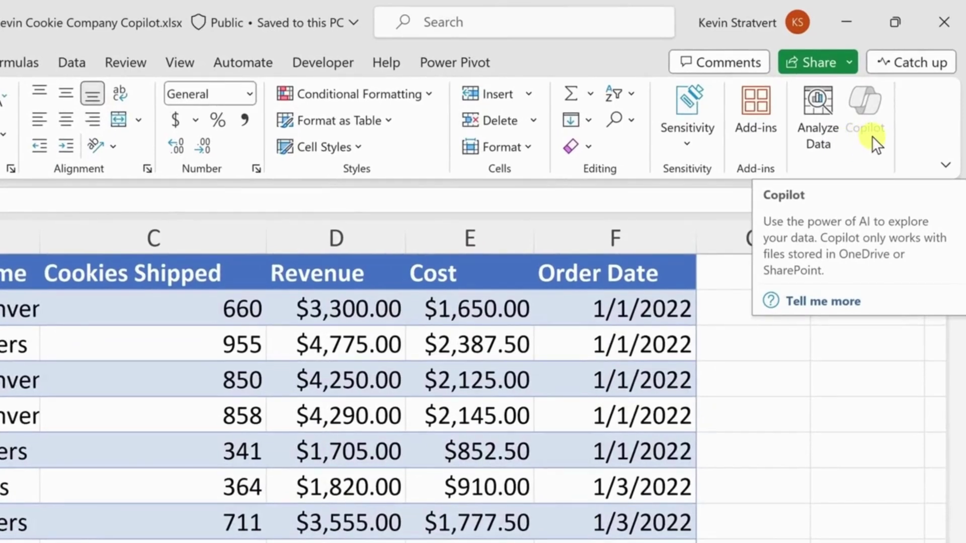
left_click(867, 107)
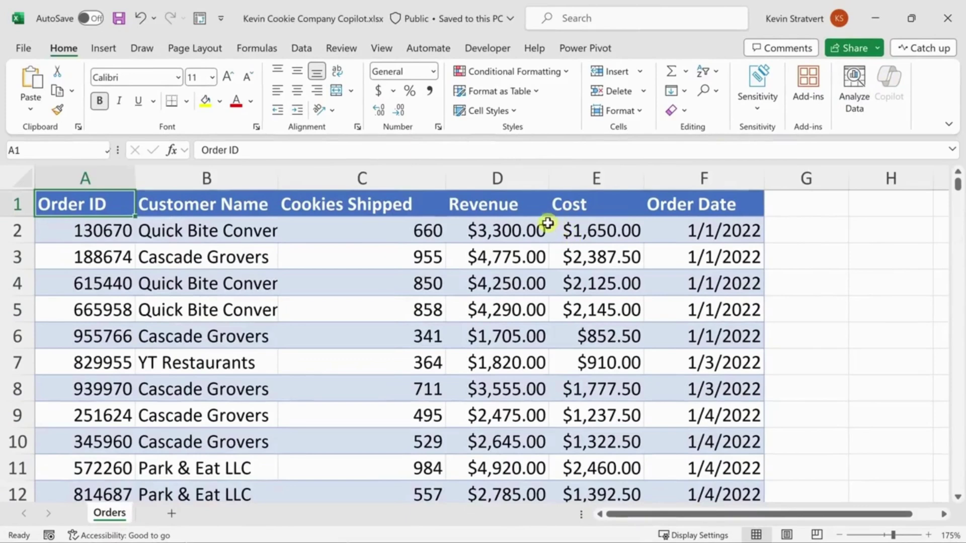
left_click(579, 255)
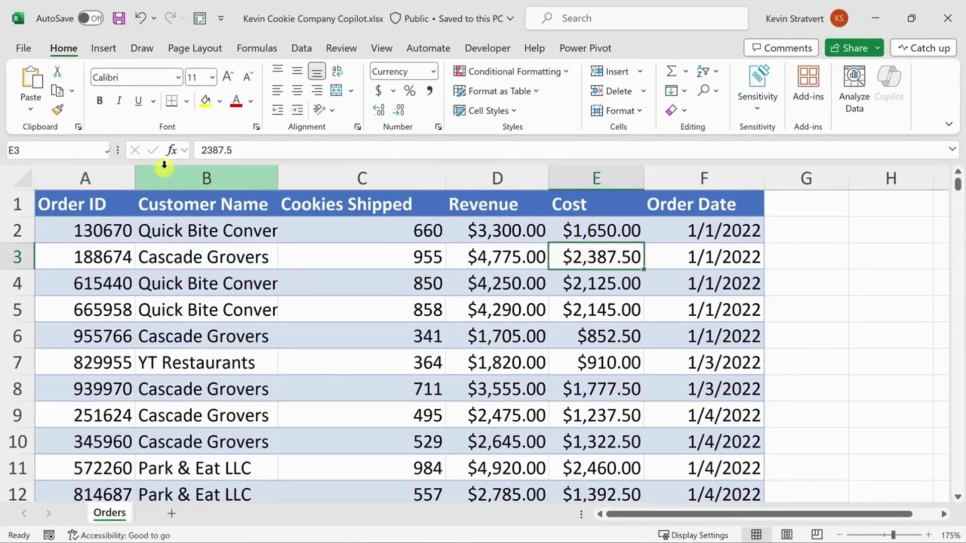
left_click(25, 47)
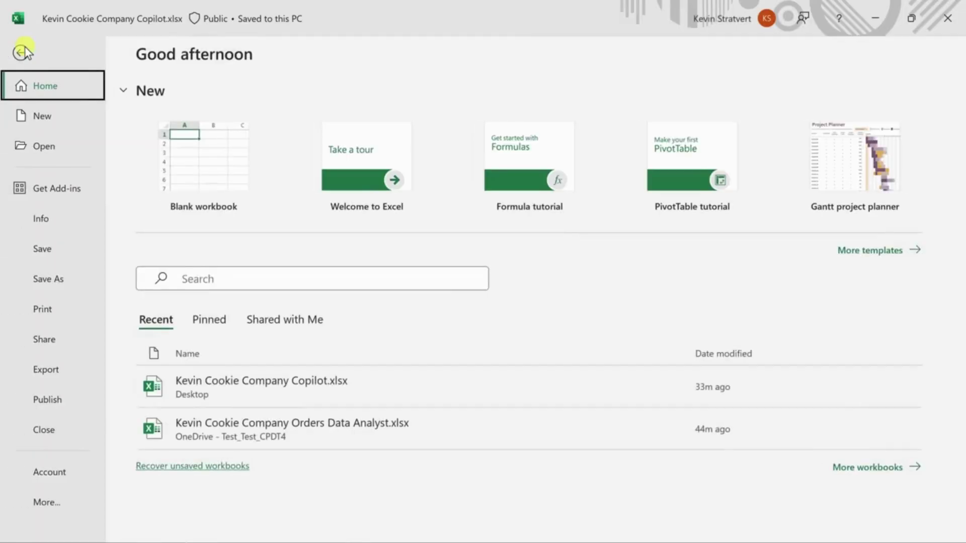
left_click(56, 285)
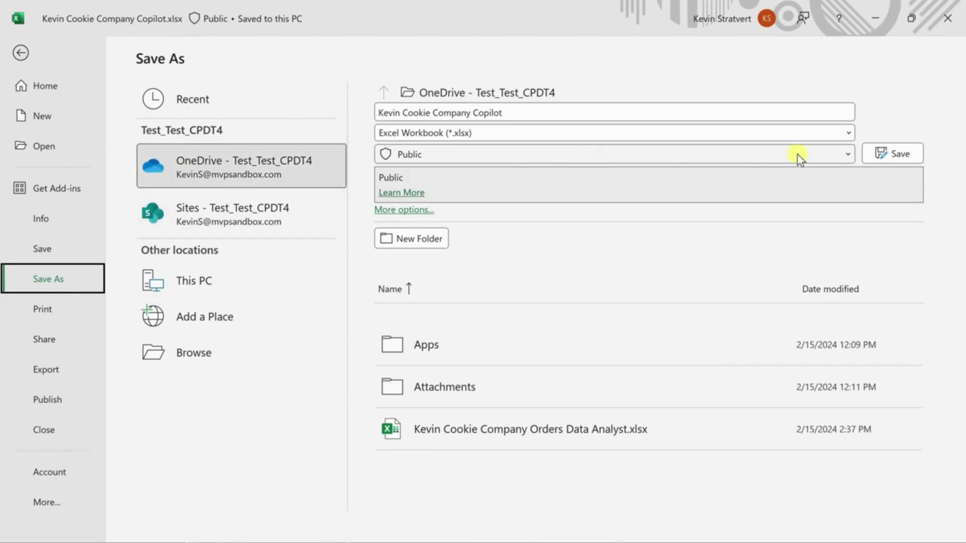
left_click(894, 154)
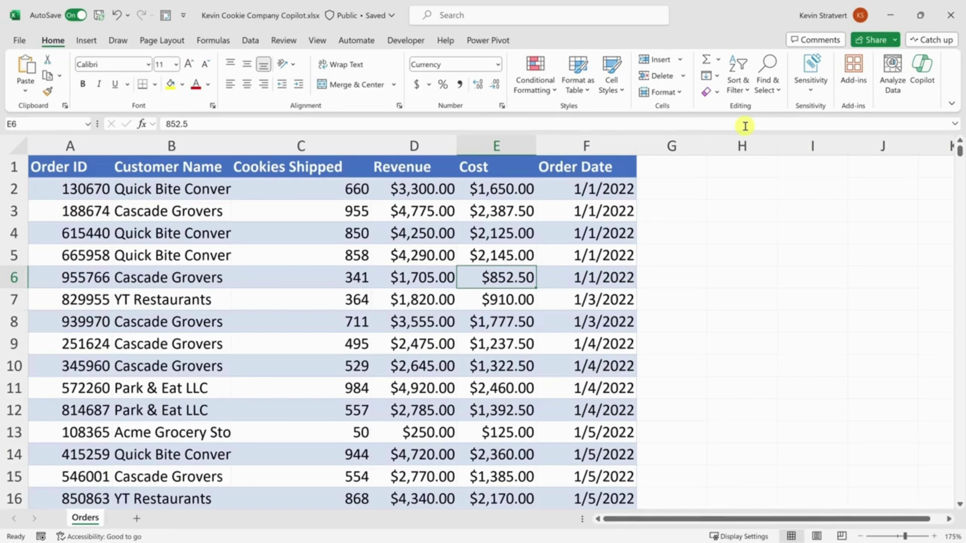
- Start Copilot for the order data and have it convert the range A1:F840 to a table
left_click(923, 74)
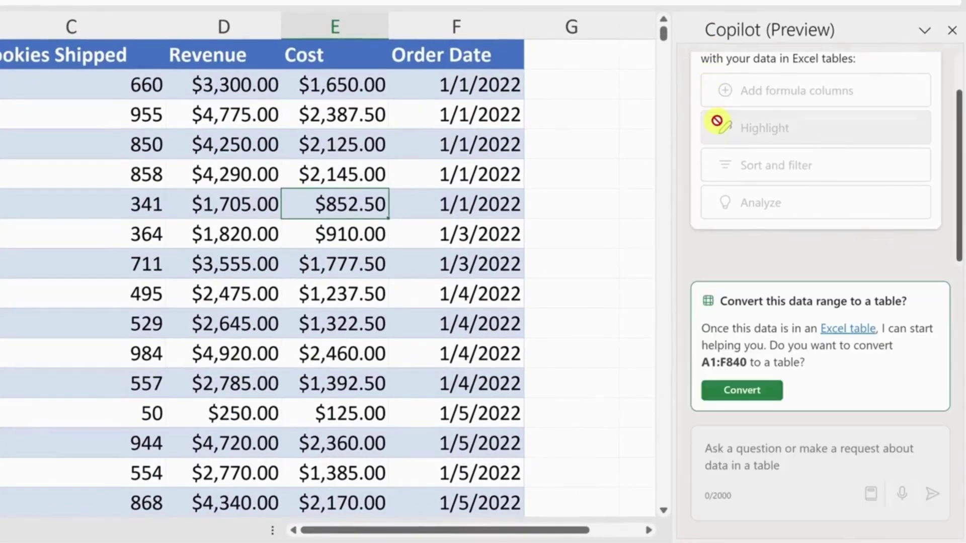
scroll(717, 121, "up", 2)
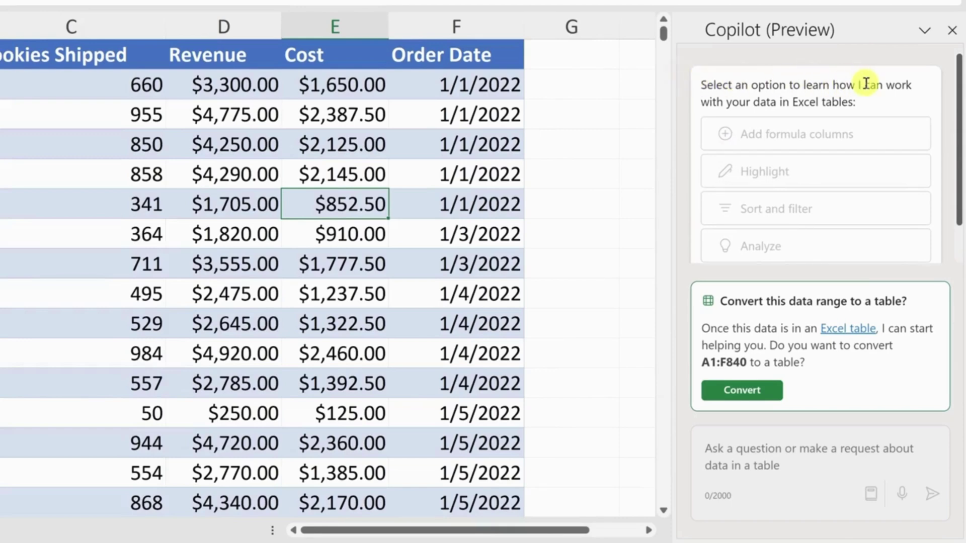
scroll(868, 86, "down", 2)
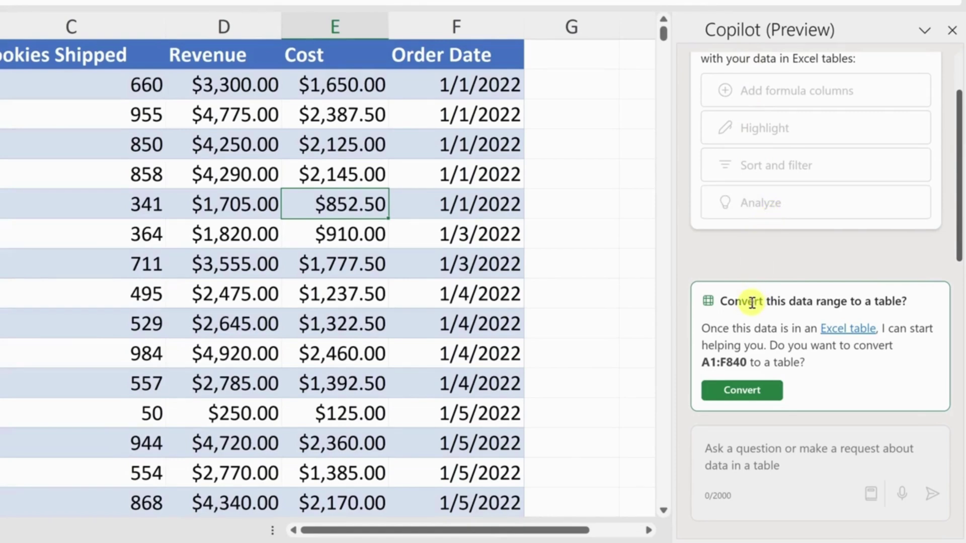
mouse_move(3, 55)
left_mouse_down()
mouse_move(416, 313)
mouse_move(448, 433)
left_mouse_up()
left_click(502, 351)
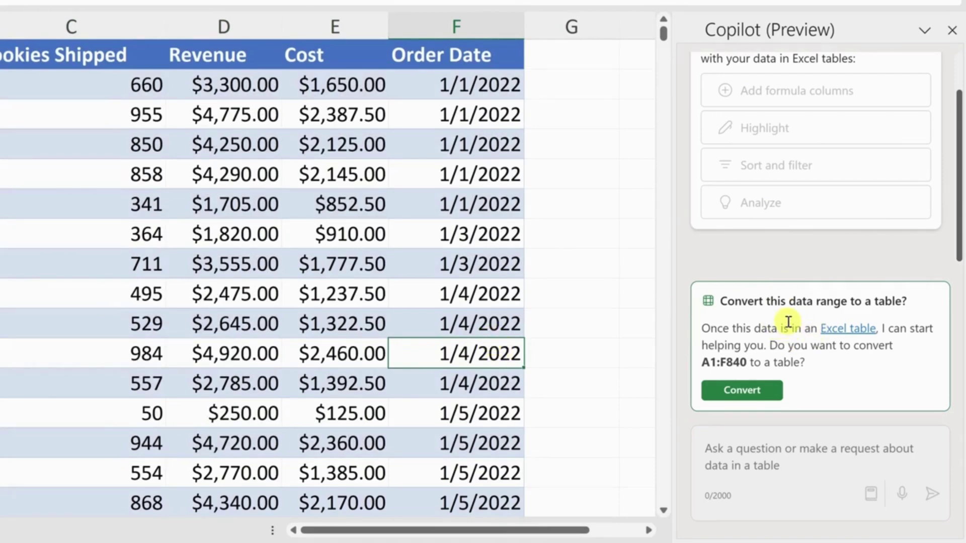
left_click(741, 392)
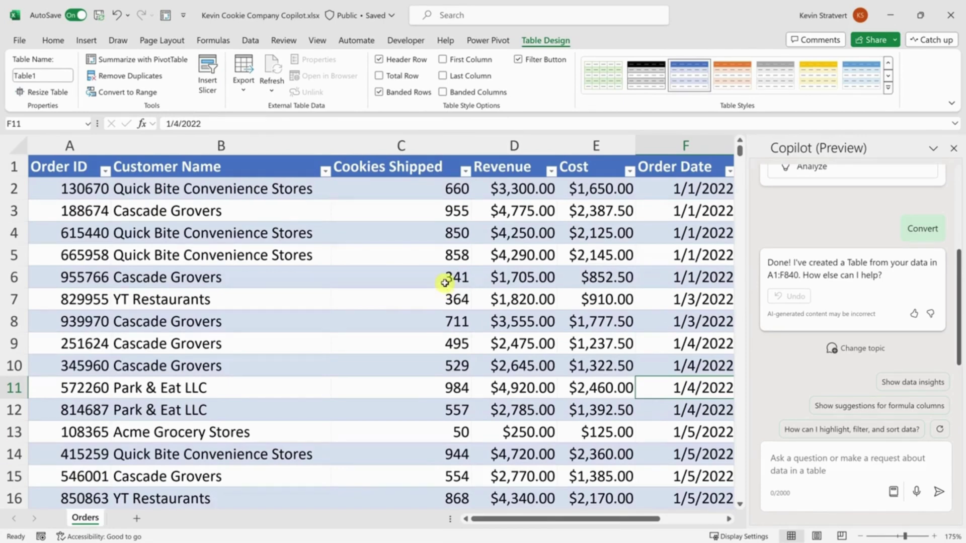
- Examine the orders table's available styles, the Order ID column's sort and filter options, and the table style options
left_click_drag(65, 255, 595, 400)
left_click(595, 405)
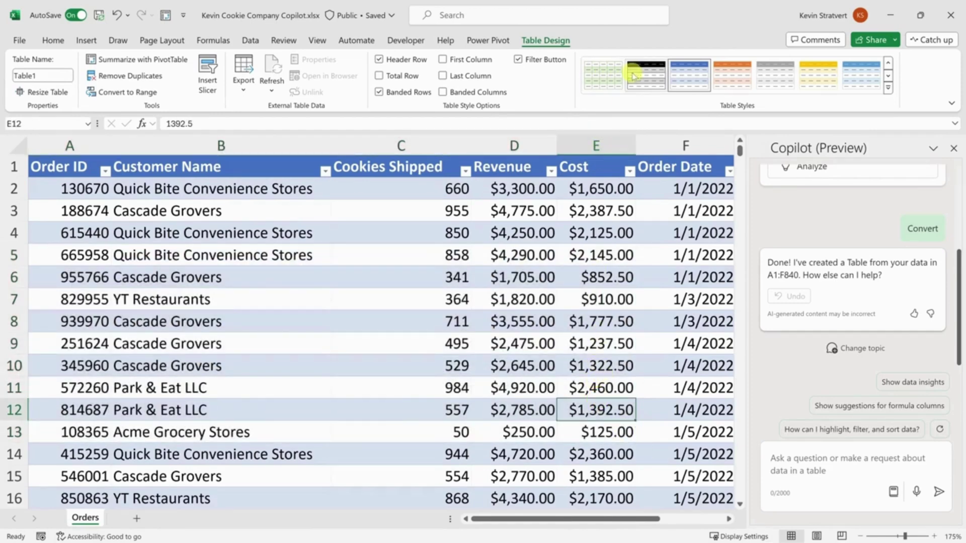
left_click(888, 88)
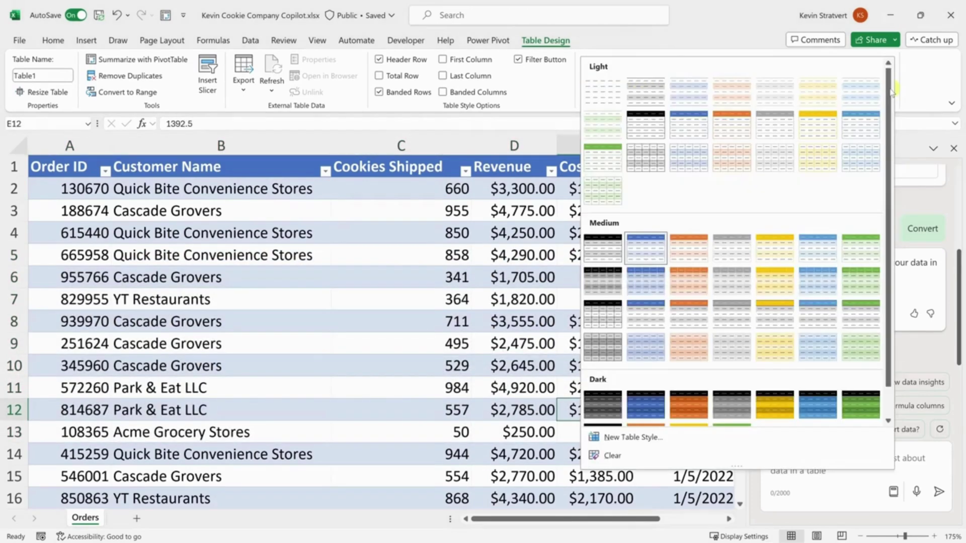
left_click(908, 60)
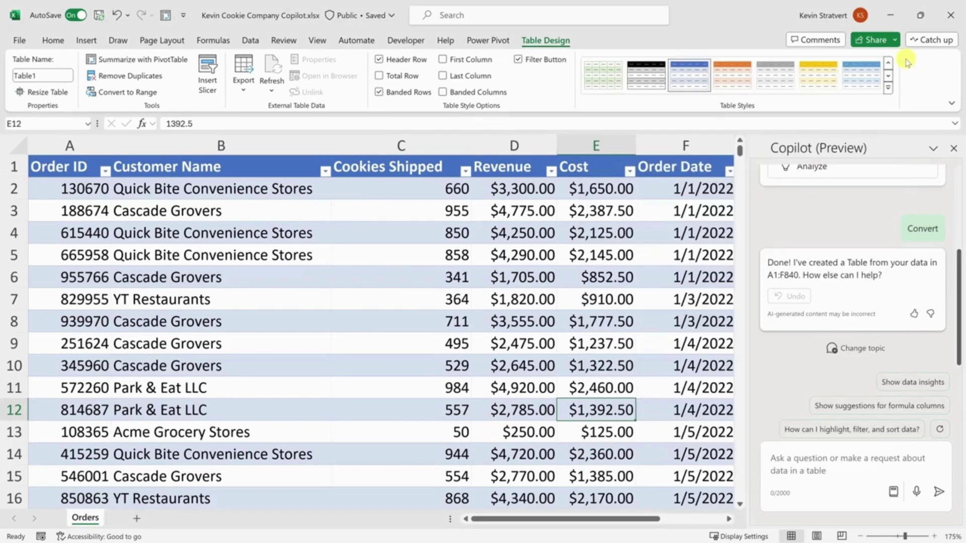
left_click_drag(704, 167, 72, 166)
left_click(106, 171)
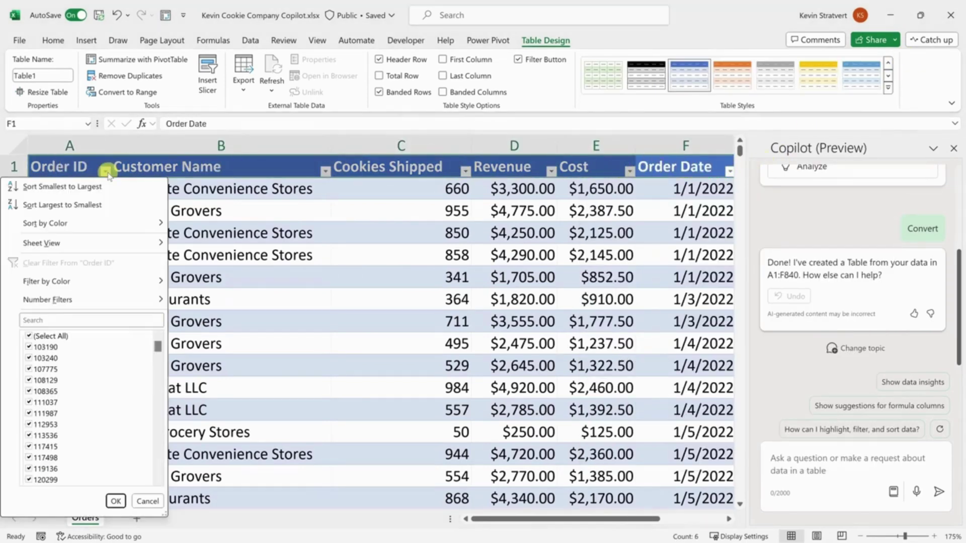
left_click(107, 172)
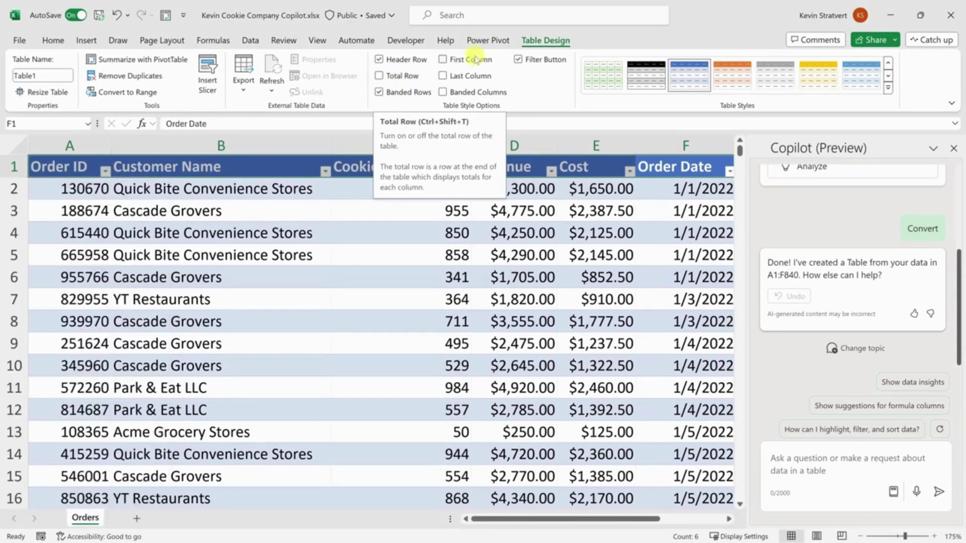
left_click(526, 210)
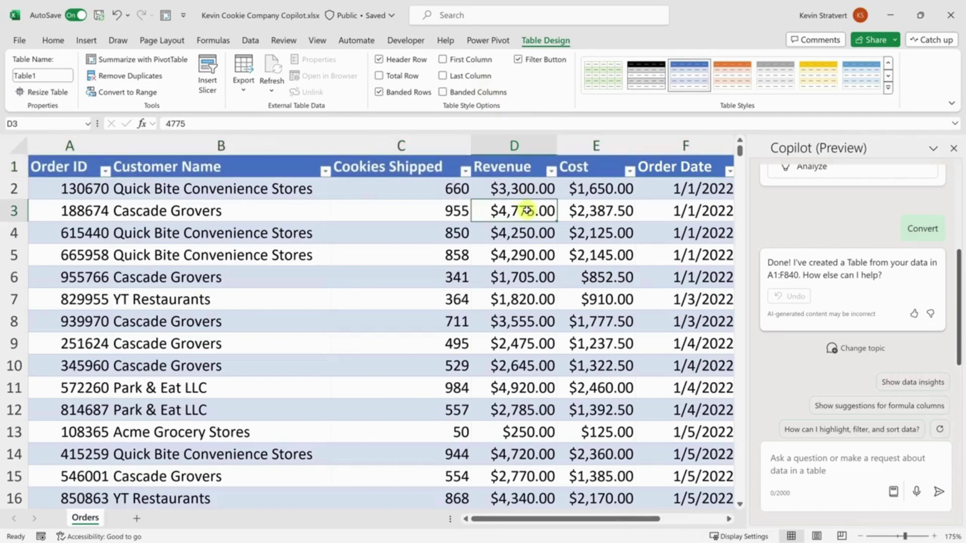
- Look over the ways Copilot can work with table data and show its prompt categories
scroll(817, 269, "up", 3)
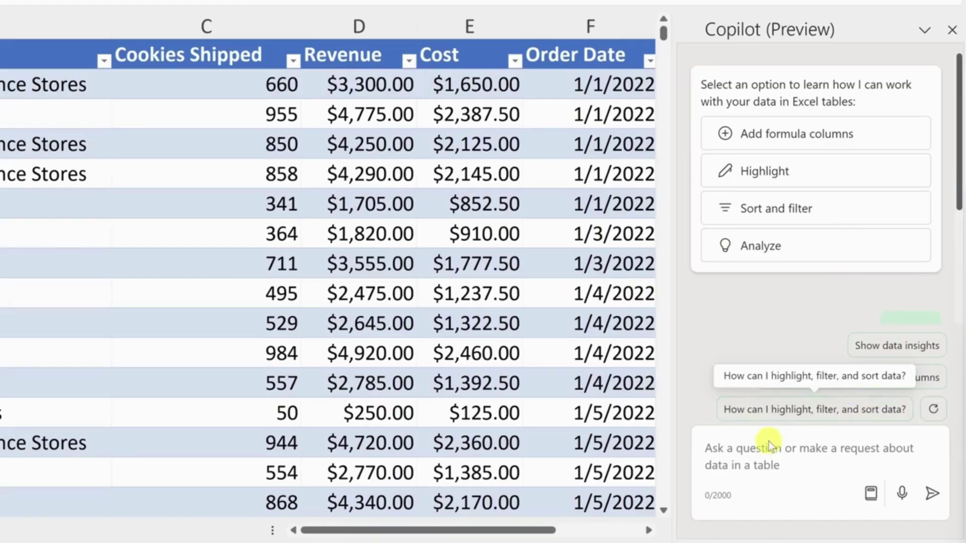
left_click(768, 443)
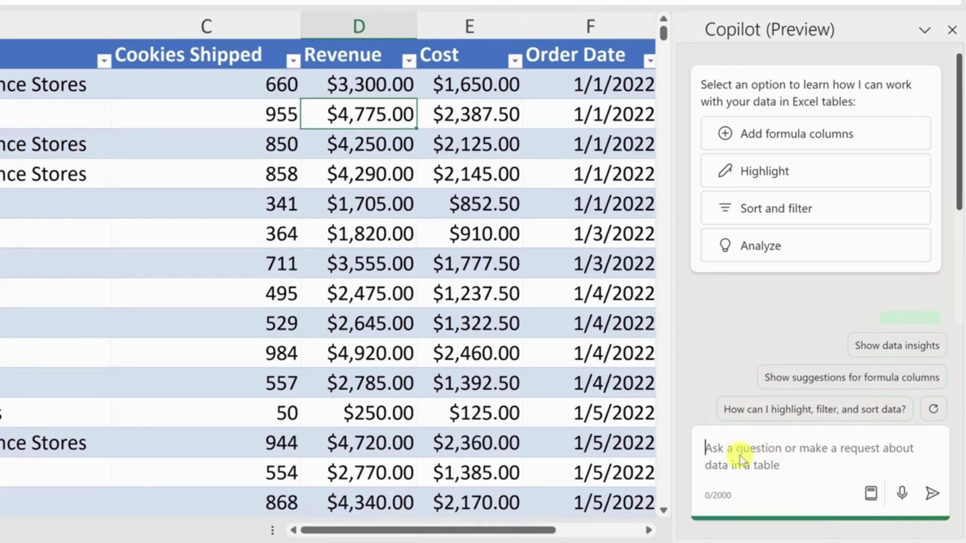
left_click(744, 441)
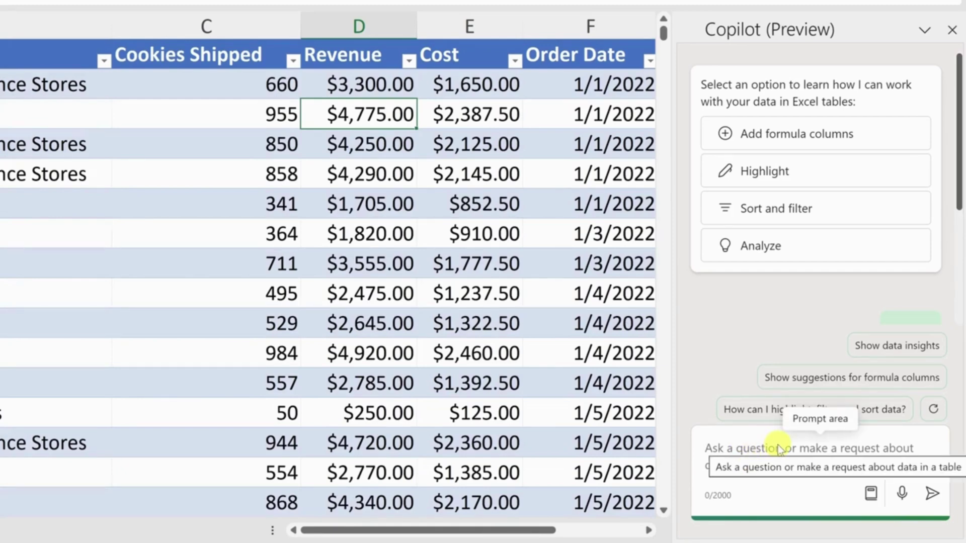
left_click(871, 495)
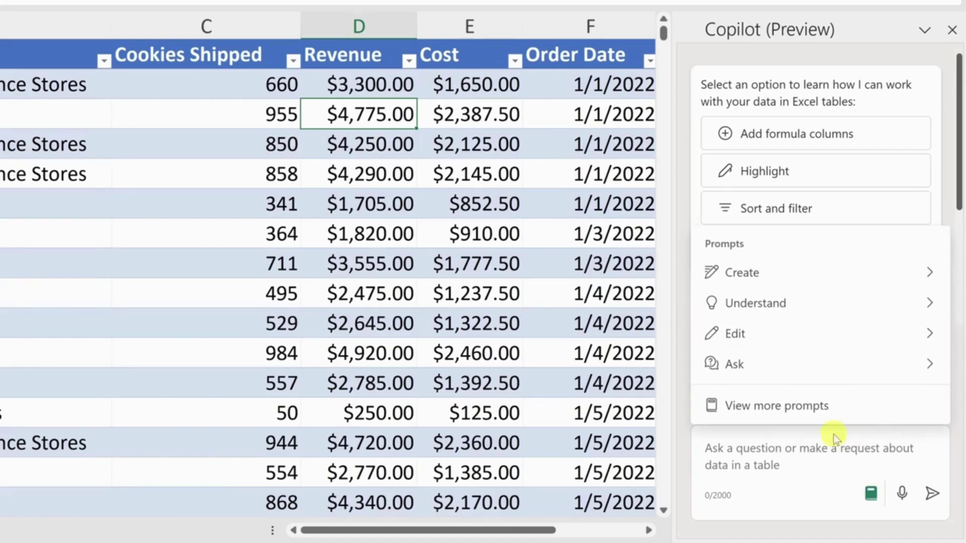
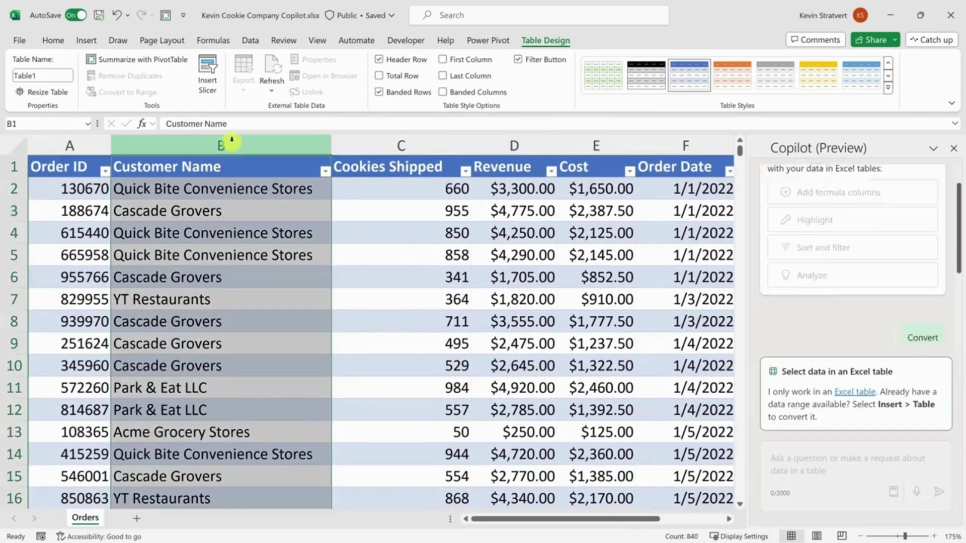
- Check the distinct customers in the Customer Name column's filter list without applying a filter
left_click(258, 191)
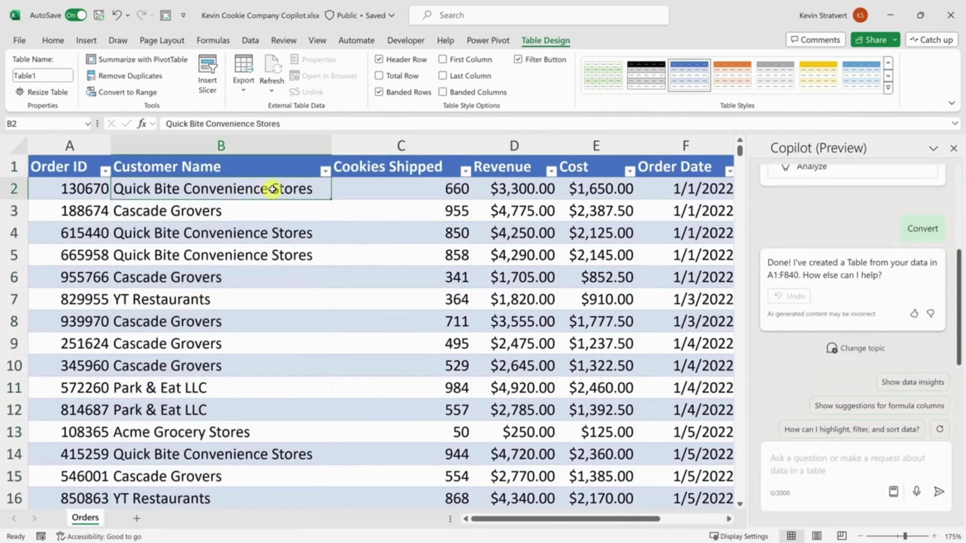
left_click(325, 171)
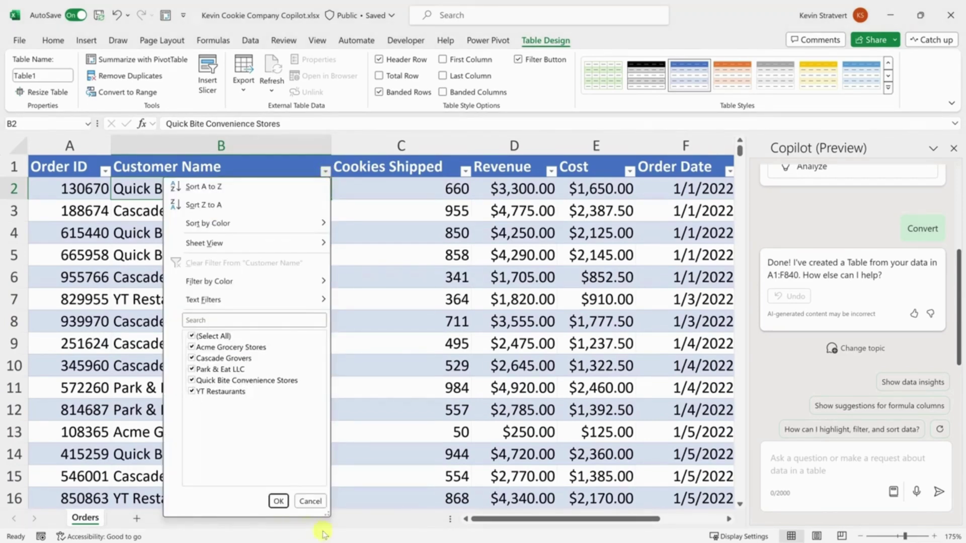
left_click(310, 502)
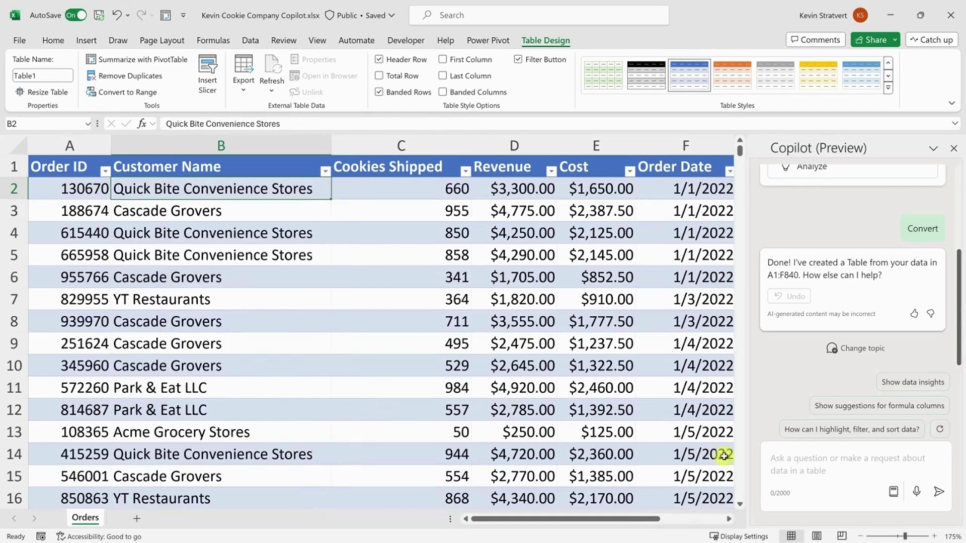
- Ask Copilot "How many customers does the Kevin Cookie Company have?"
left_click(798, 471)
type("How many customers does the Kevin Cookie Company have?")
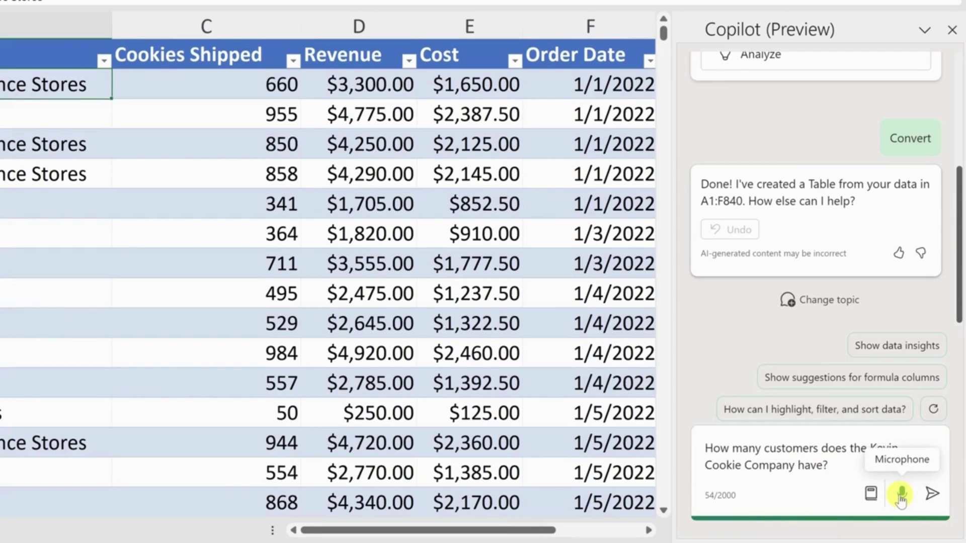
left_click(933, 496)
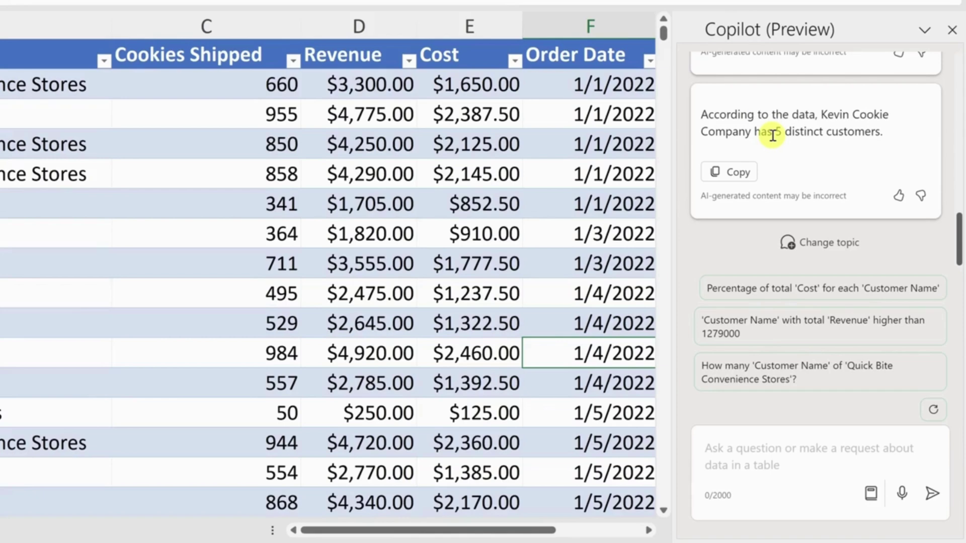
- Add Copilot's distinct count of Customer Name result to a new sheet and enlarge the view of it
scroll(810, 176, "up", 5)
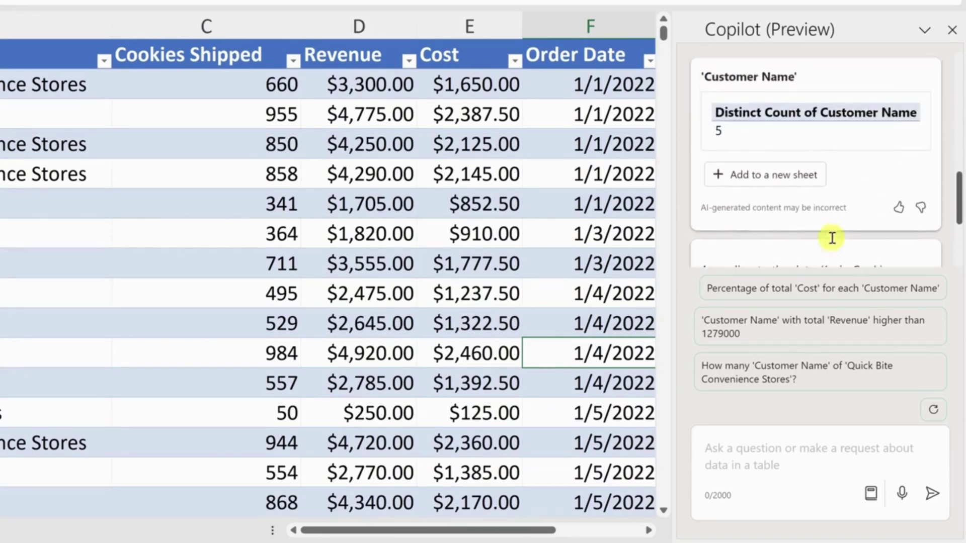
scroll(833, 231, "down", 2)
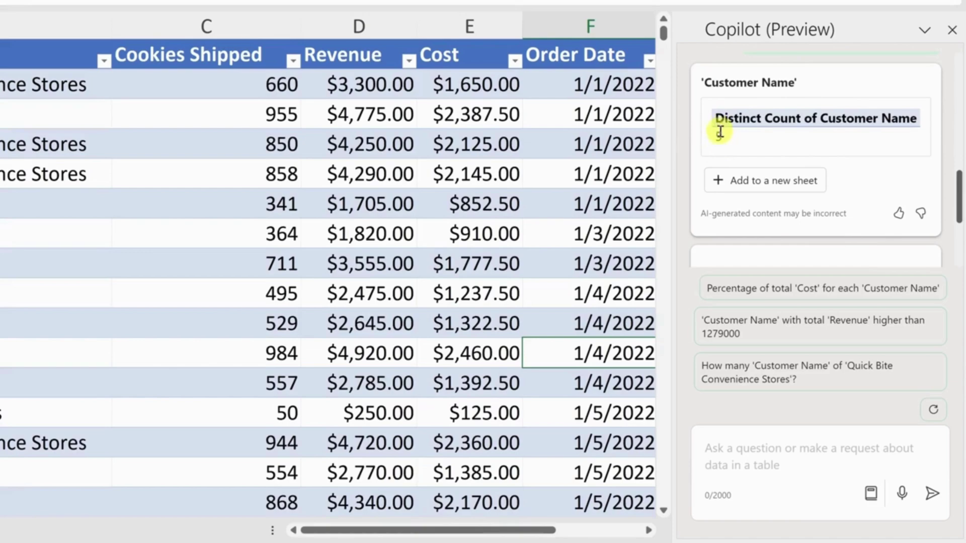
left_click(764, 189)
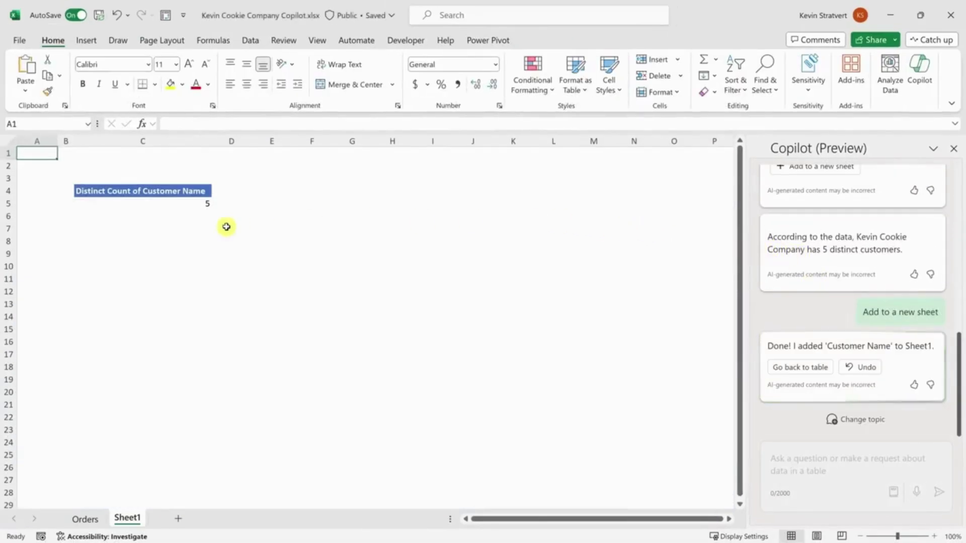
scroll(127, 164, "up", 4, "ctrl")
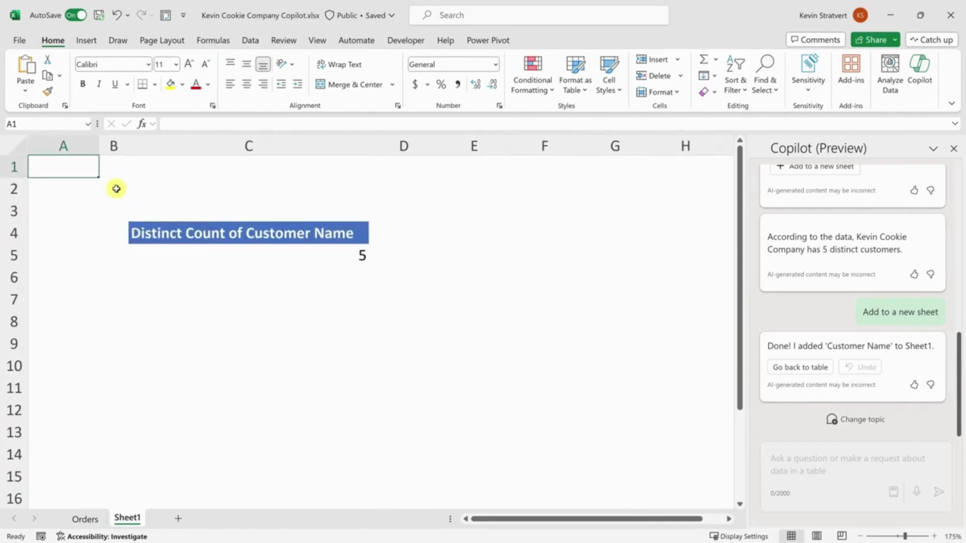
- Return to the Orders sheet, look over the Revenue and Cost columns, and ask Copilot "Add a new column with profit"
left_click(94, 508)
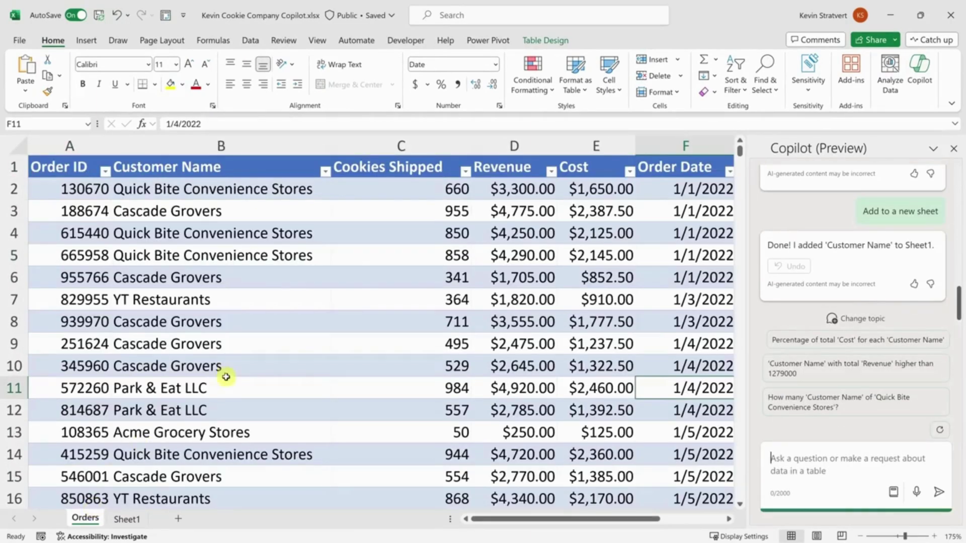
scroll(296, 329, "down", 2, "ctrl")
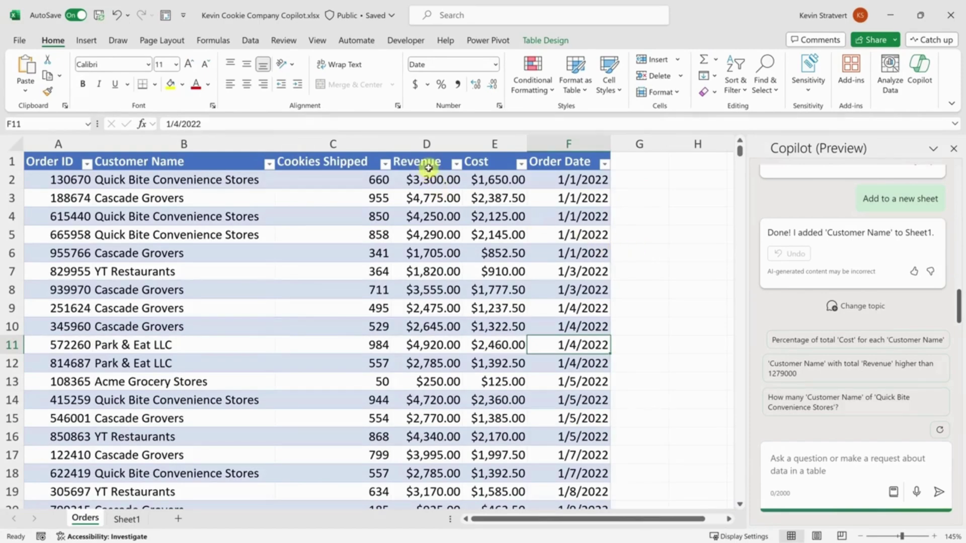
left_click_drag(427, 164, 448, 237)
left_click(488, 183)
left_click_drag(489, 183, 483, 297)
left_click_drag(497, 345, 511, 334)
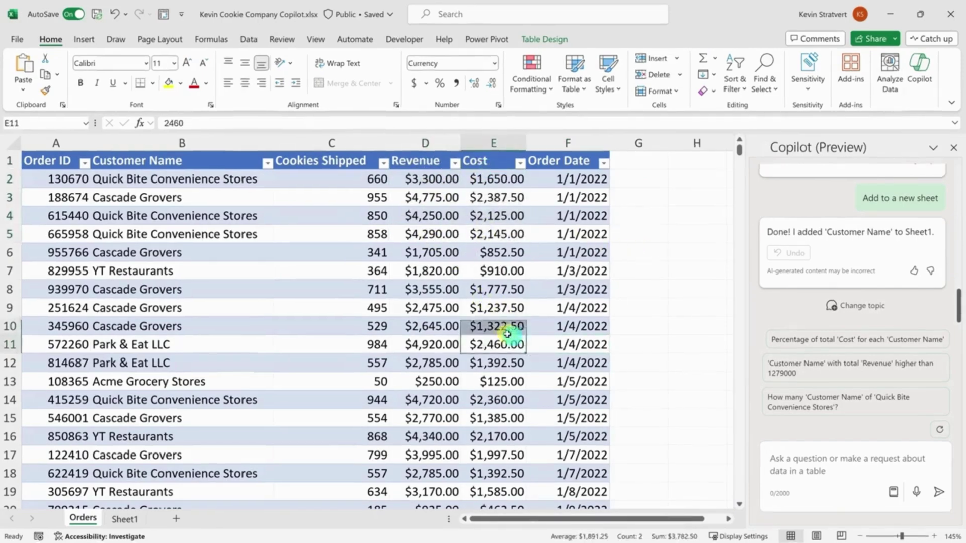
left_click(879, 468)
type("Add a new column with profit")
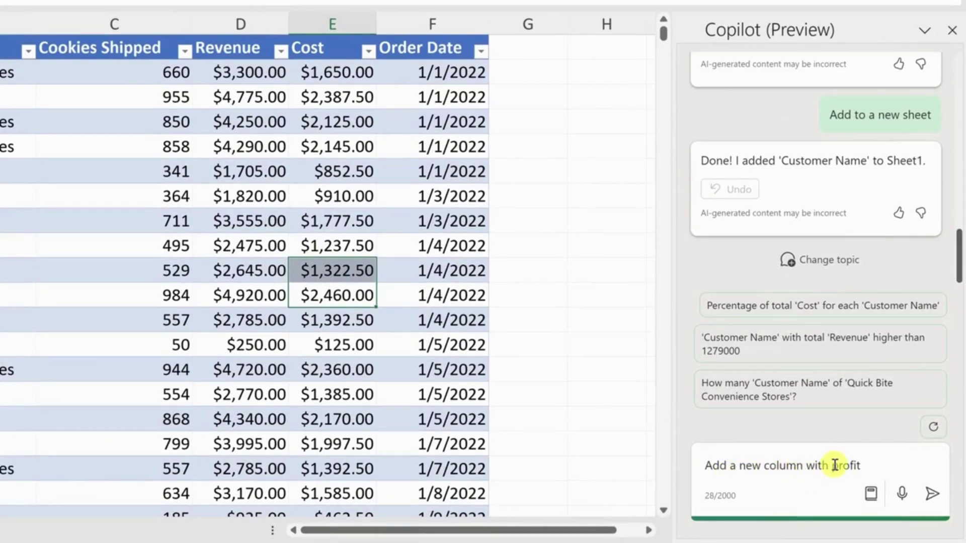
left_click(932, 496)
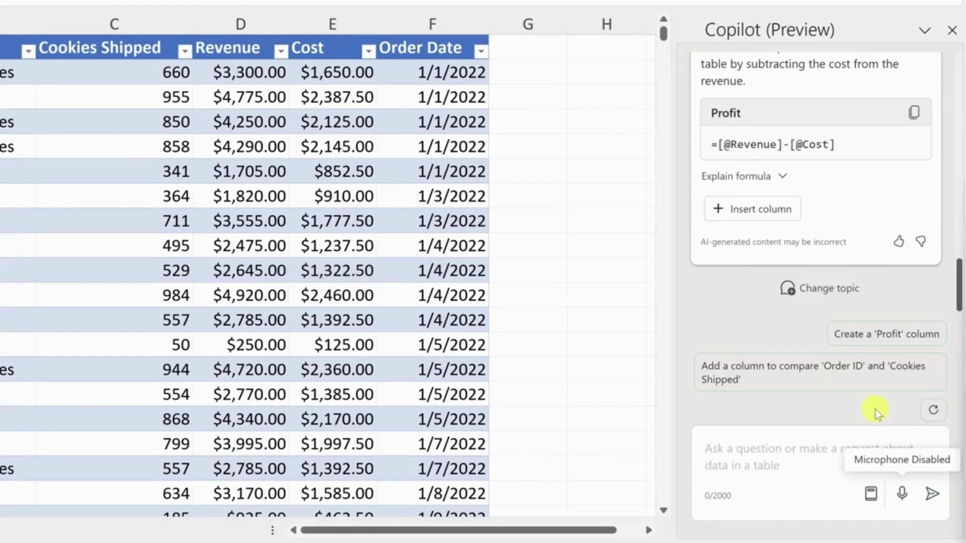
scroll(815, 198, "up", 2)
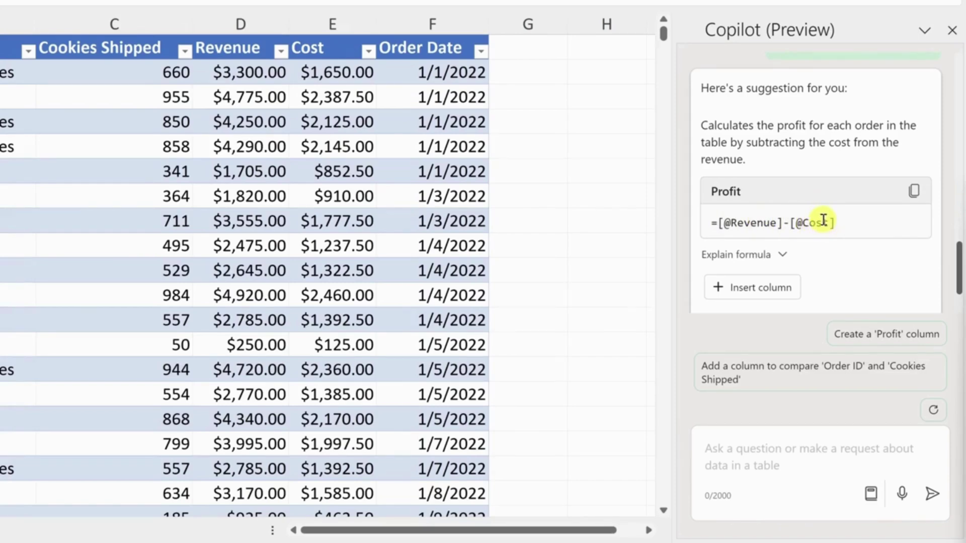
left_click(781, 254)
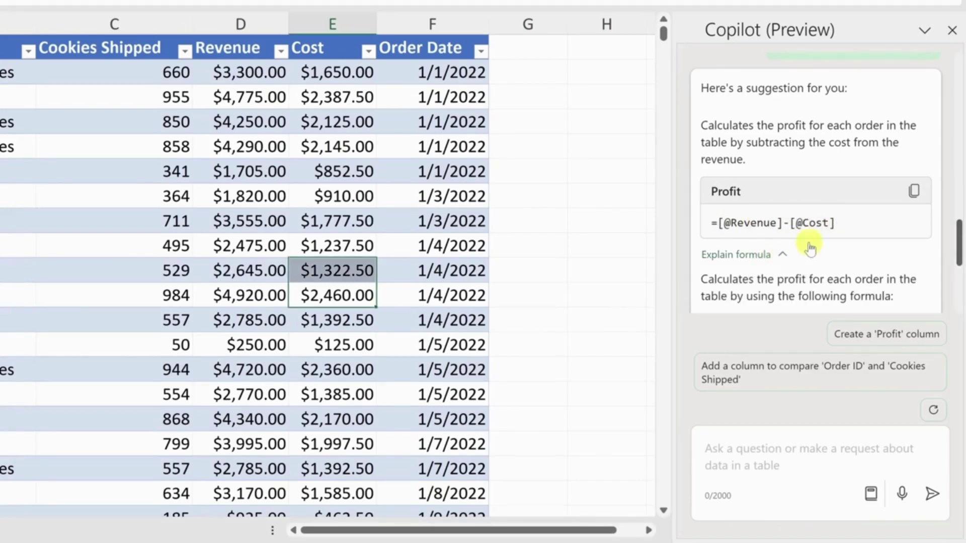
scroll(810, 248, "down", 3)
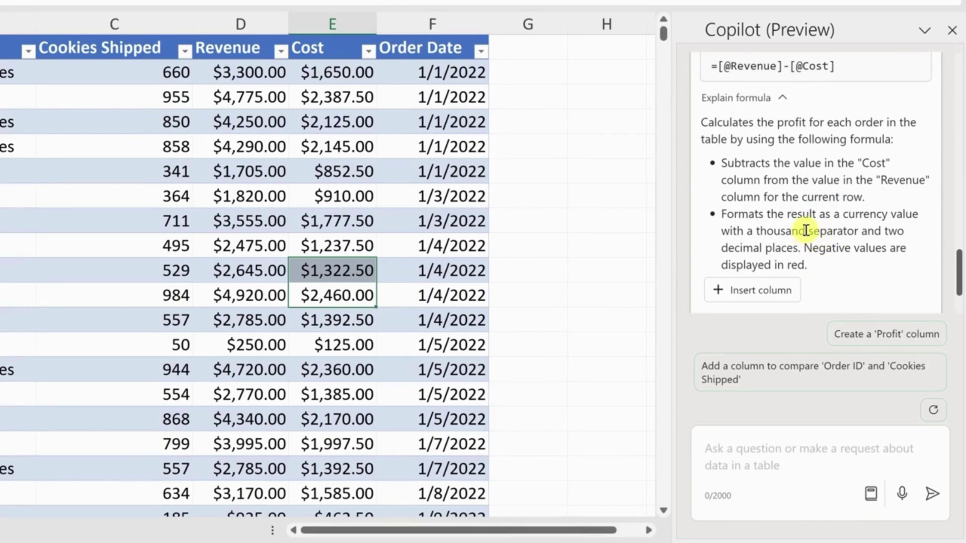
left_click(782, 100)
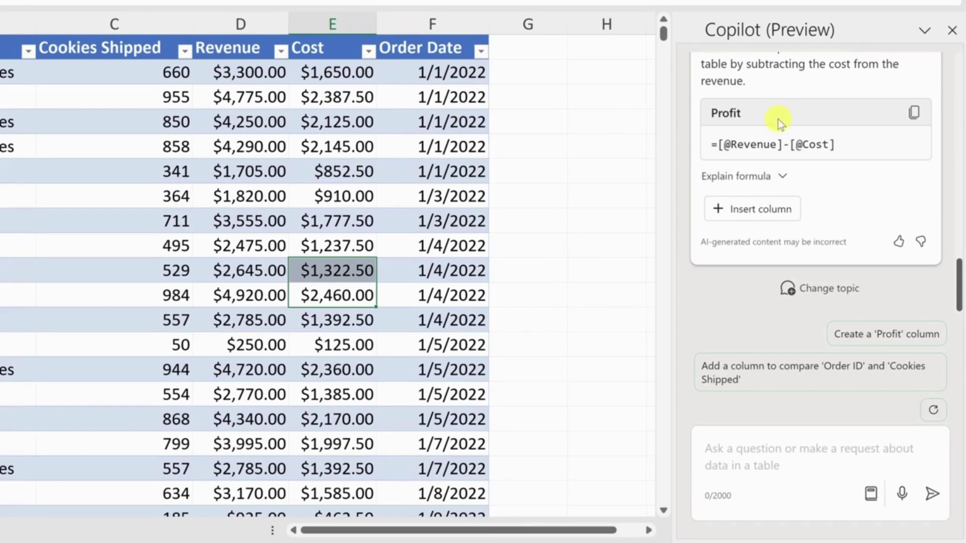
left_click(745, 210)
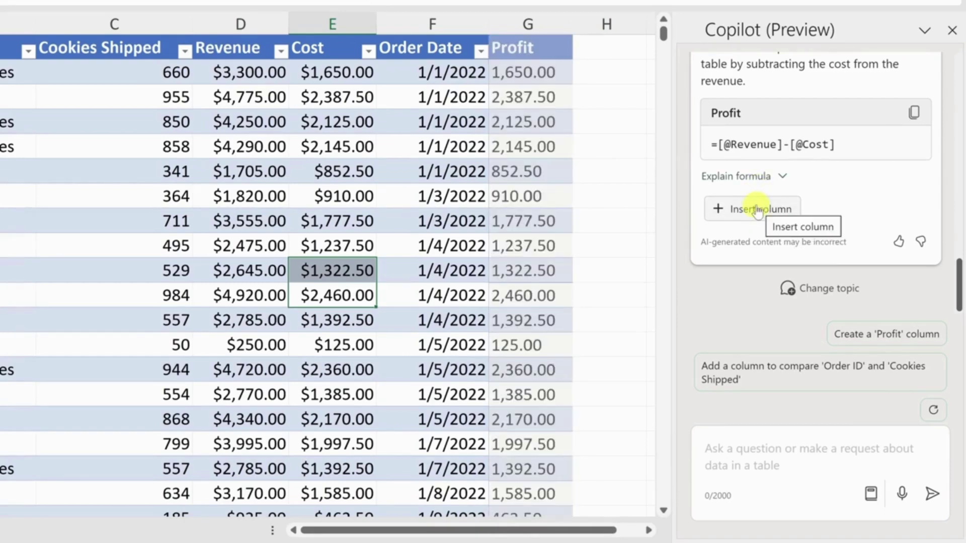
left_click(756, 209)
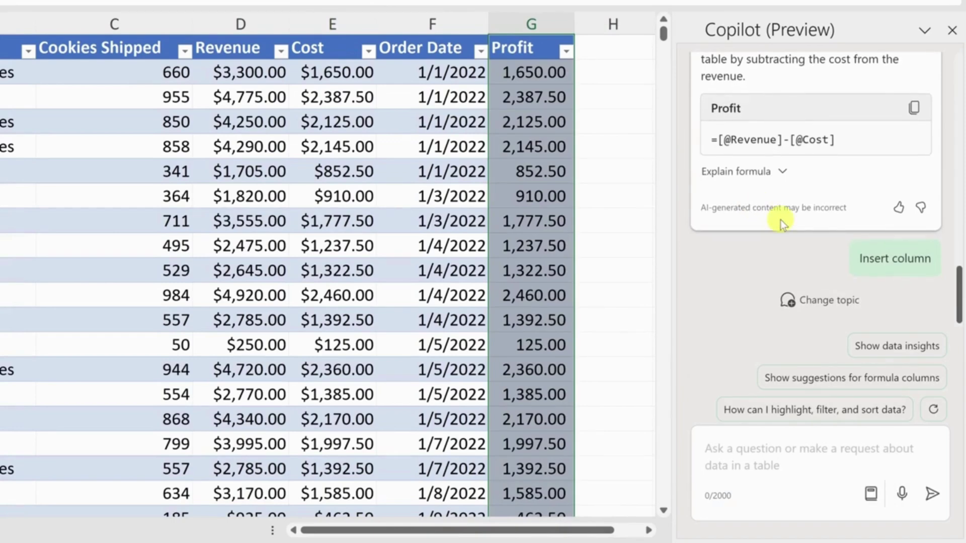